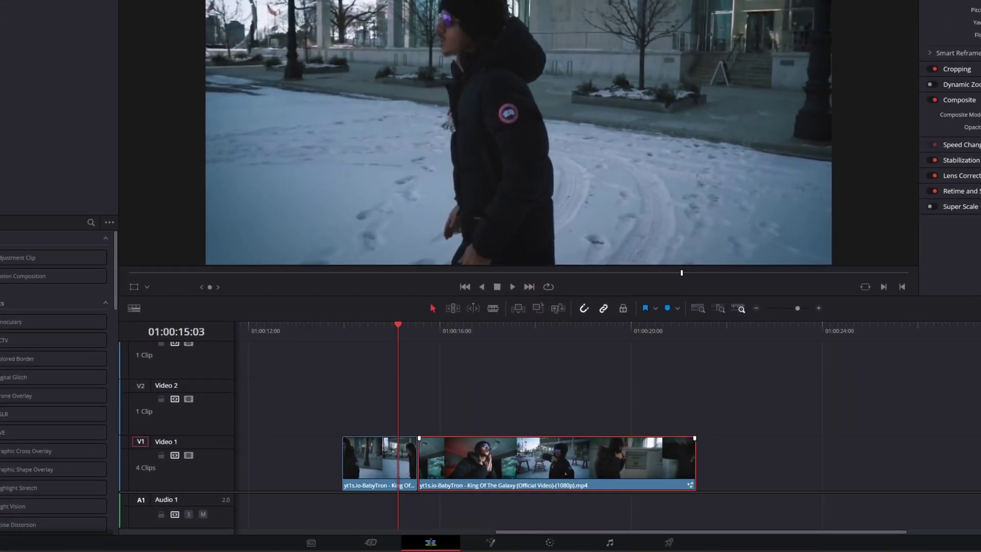
Duplicate the second clip on Video 1 directly above onto Video 2 and turn the copy into a freeze frame
left_click_drag(488, 453, 488, 418)
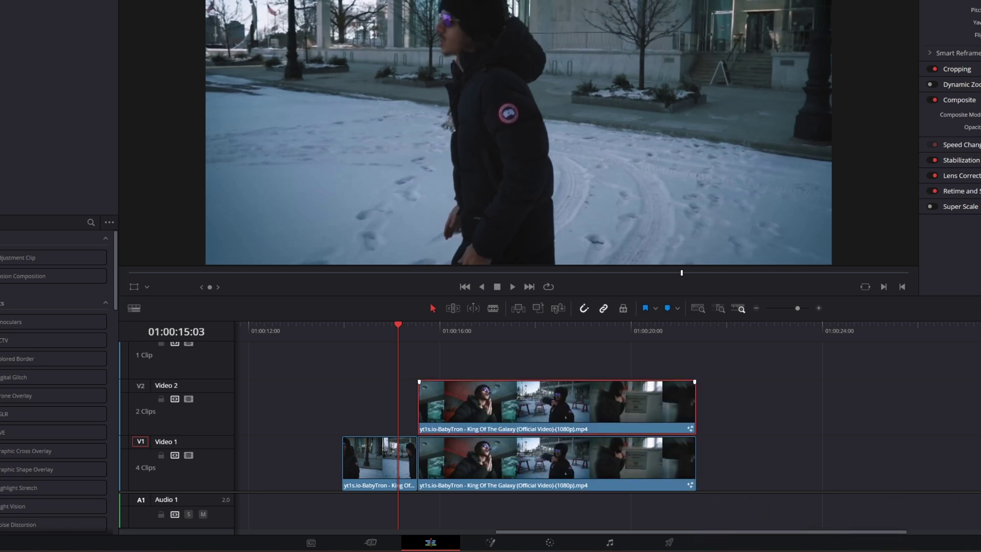
right_click(461, 405)
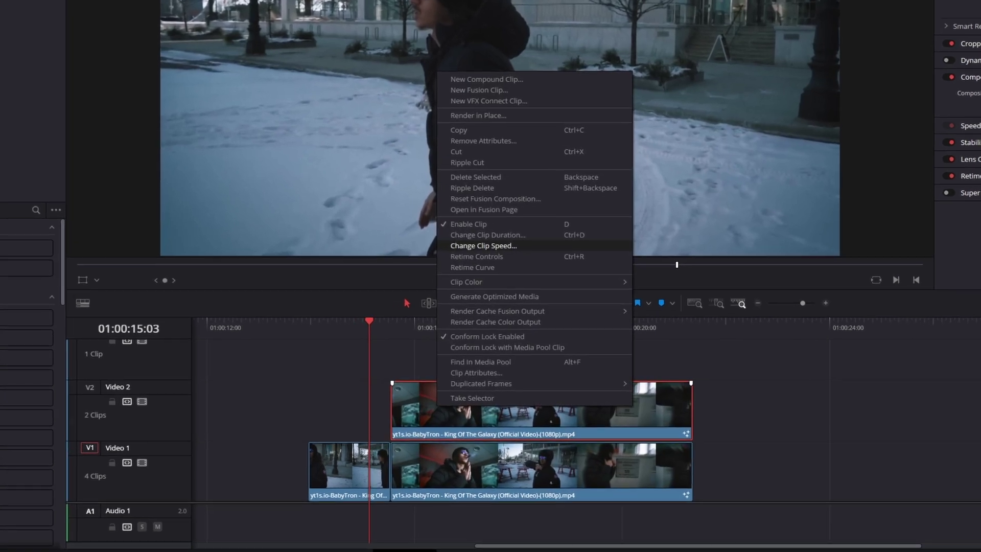
left_click(502, 255)
left_click(582, 273)
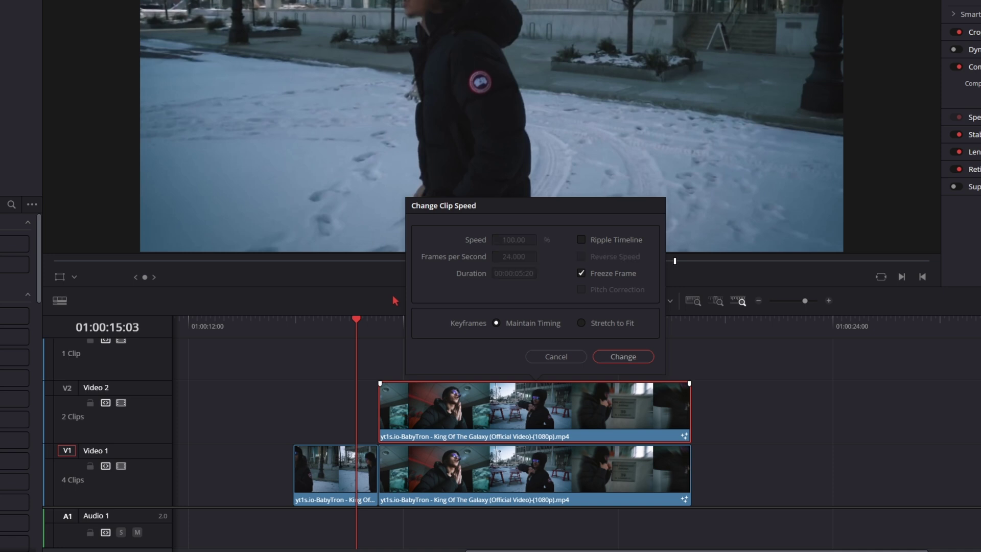
key("Return")
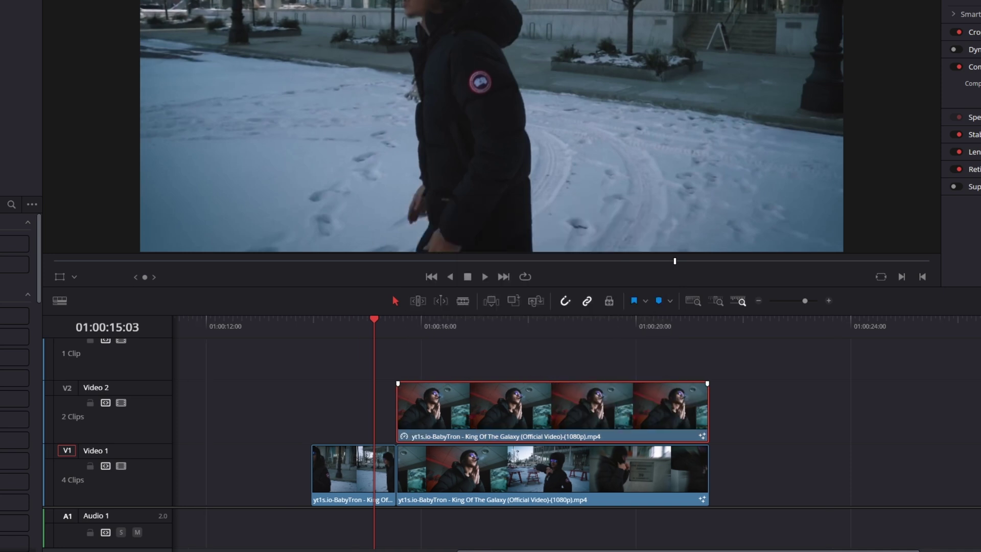
Duplicate the freeze-frame clip onto the track above Video 2 and shift the copy earlier to start at 01:00:14:13
left_click_drag(473, 410, 473, 358, "alt")
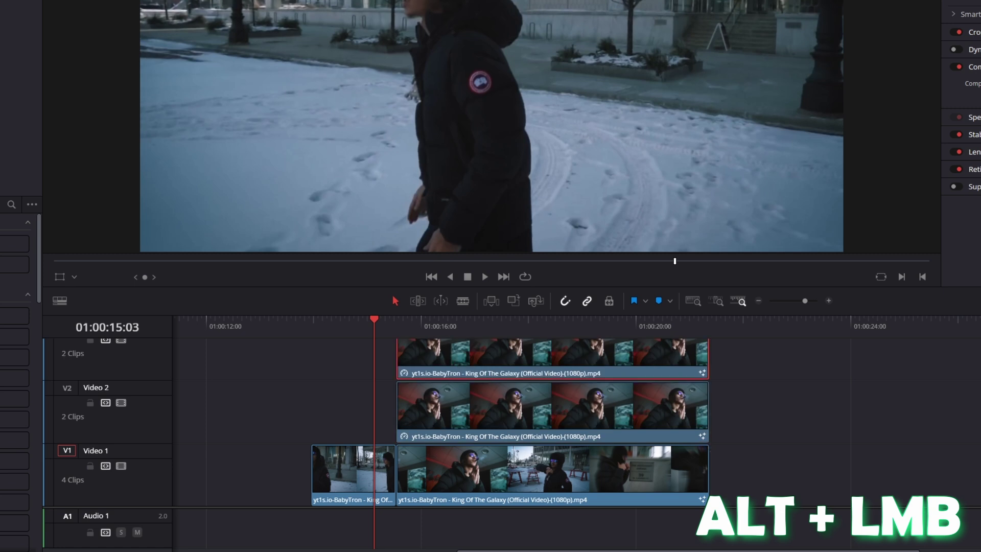
left_click_drag(374, 319, 354, 332)
left_click_drag(452, 365, 402, 365)
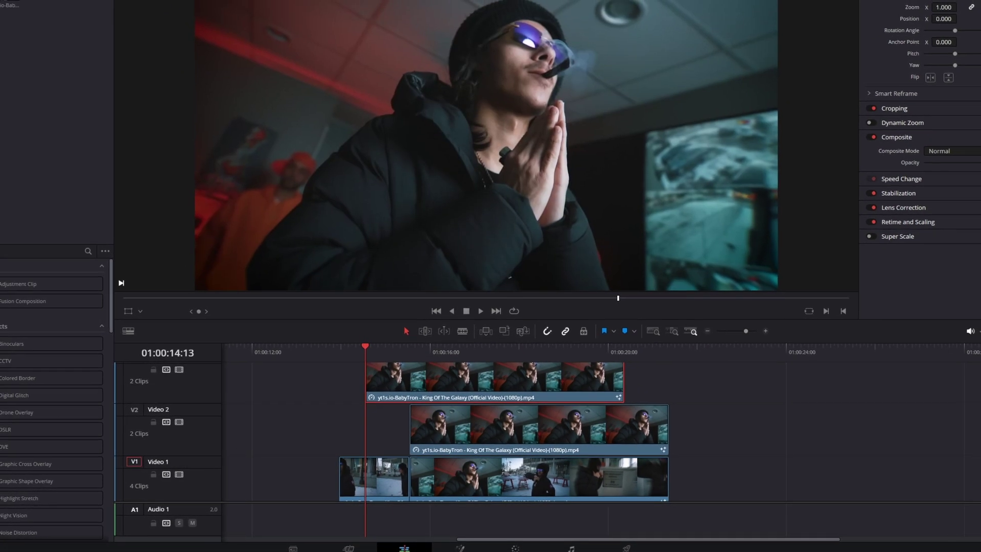
Work on the uppermost freeze-frame clip in Fusion and toggle inversion of its polygon mask
left_click(460, 548)
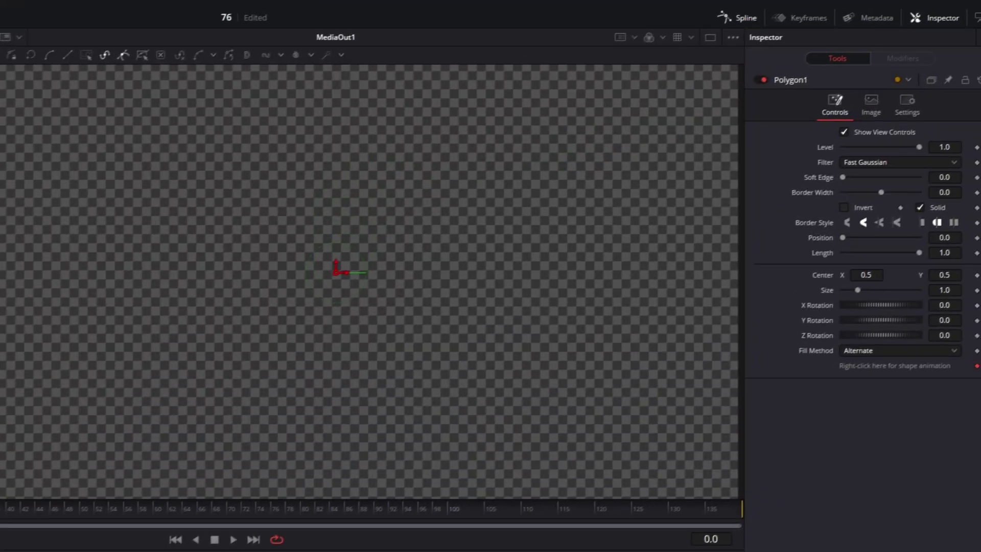
left_click(842, 208)
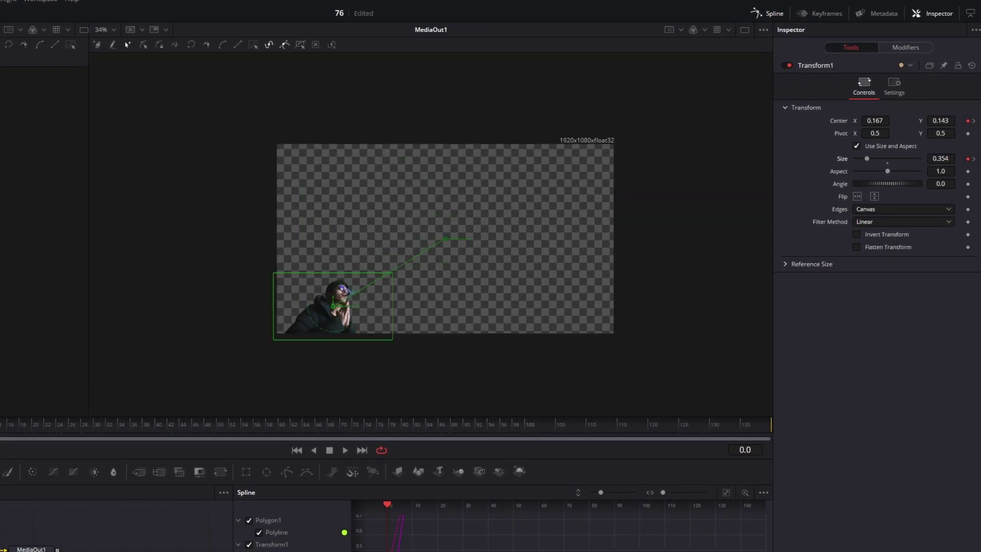
At frame 0, move the cut-out man beyond the canvas's lower-left corner, centre about X 0.001, Y -0.152, and play the animation
left_click_drag(250, 291, 290, 287)
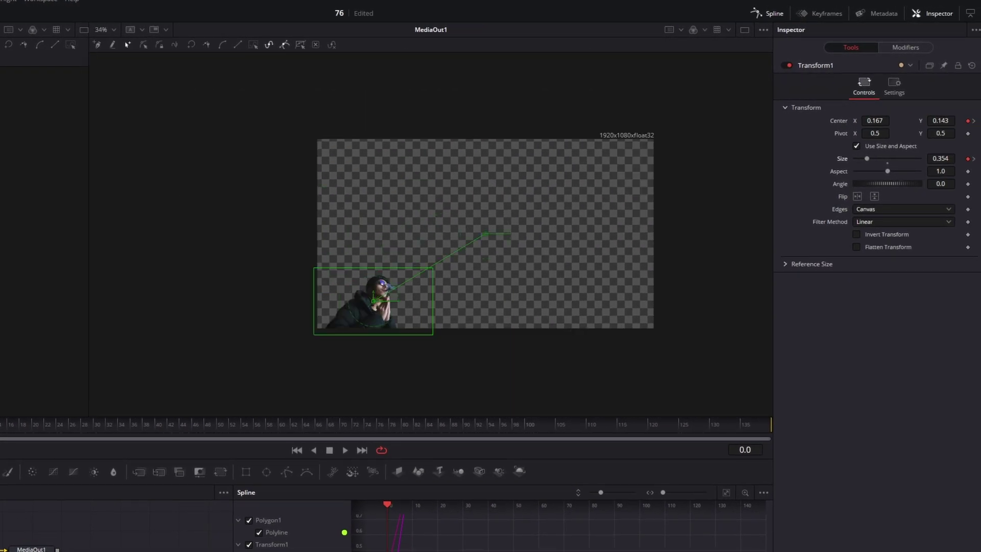
scroll(290, 287, "up", 4)
left_click_drag(457, 294, 457, 406)
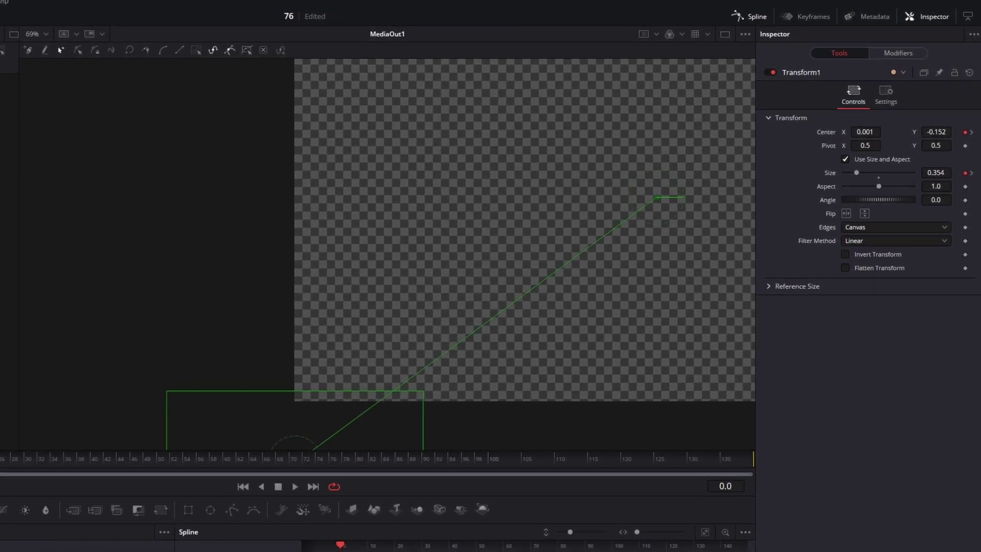
key("space")
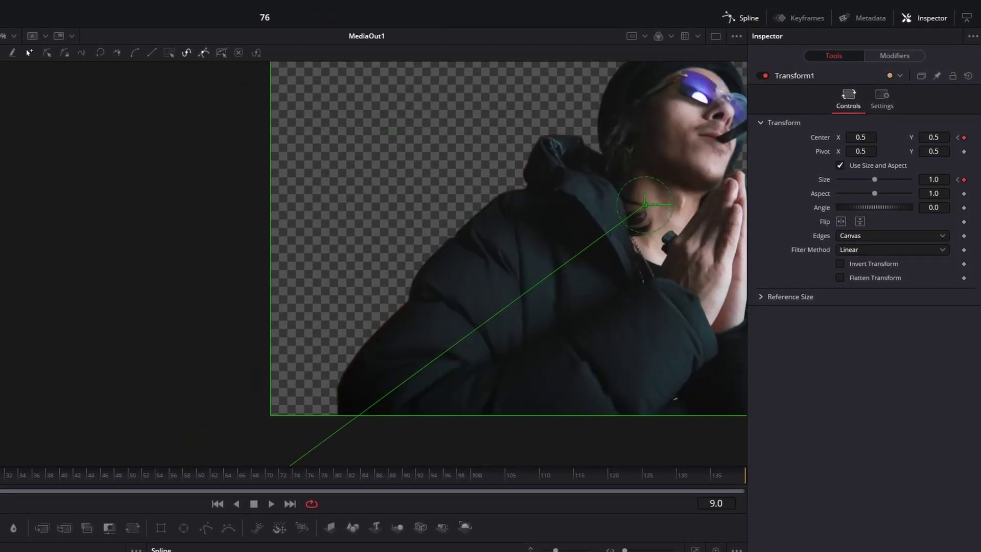
Enable motion blur on the cut-out's transform with quality 6 and bring its animation curves into view
left_click(882, 99)
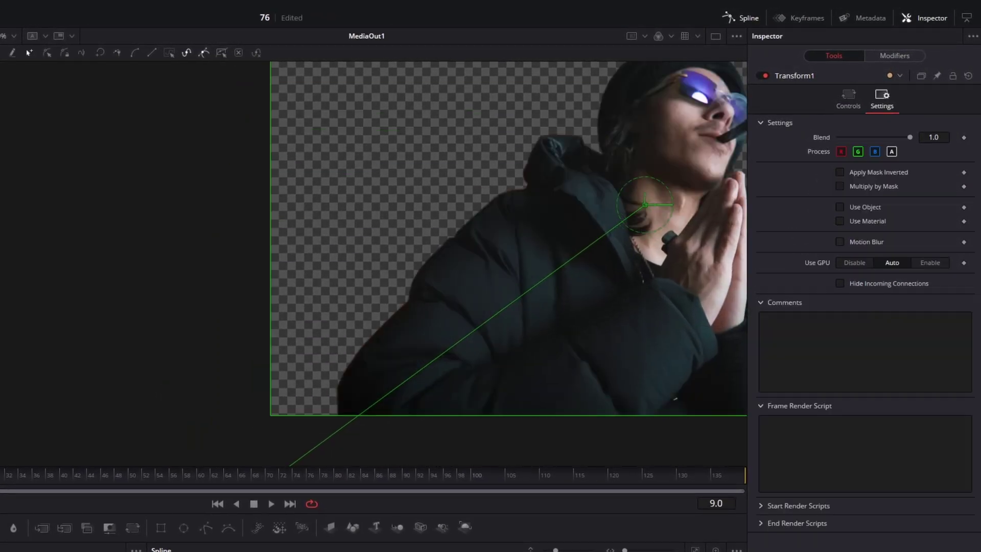
left_click(840, 242)
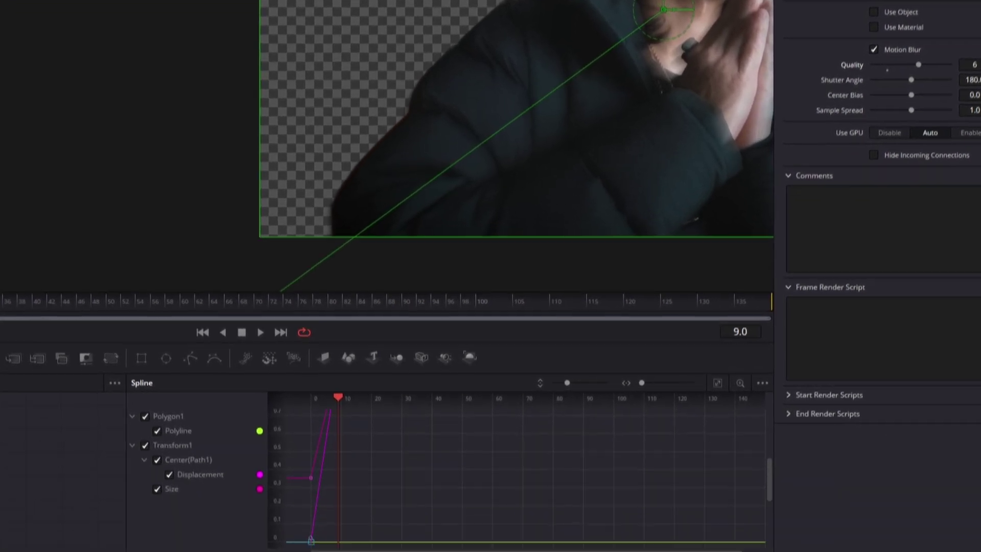
scroll(505, 455, "down", 3)
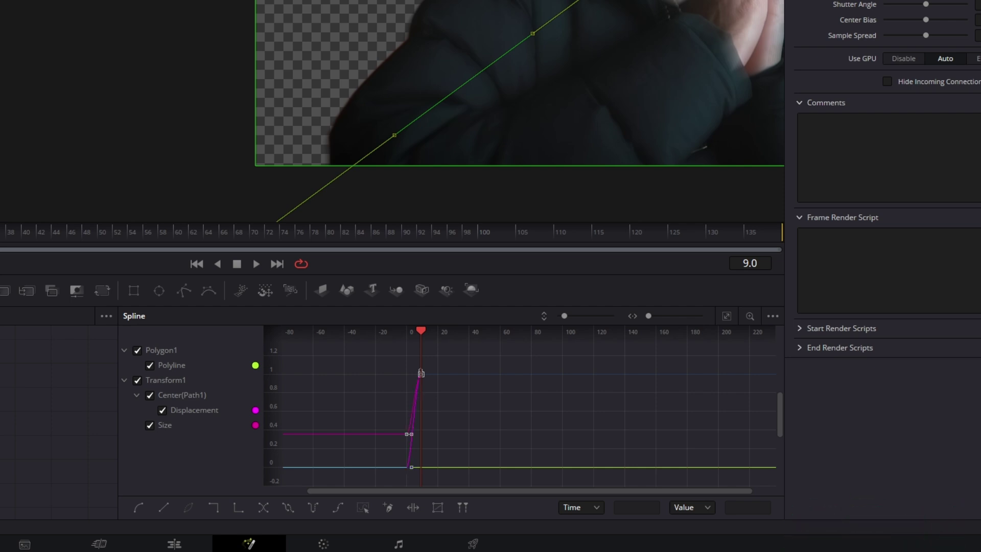
Preview the cut-out animation in the edit timeline and shift the Video 2 freeze frame earlier to start at 01:00:14:17
left_click(174, 544)
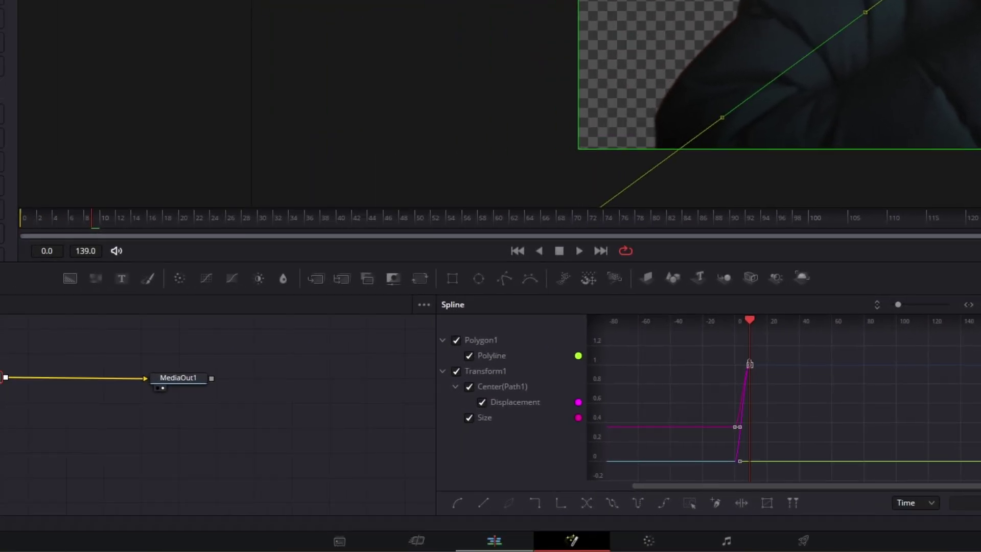
key("space")
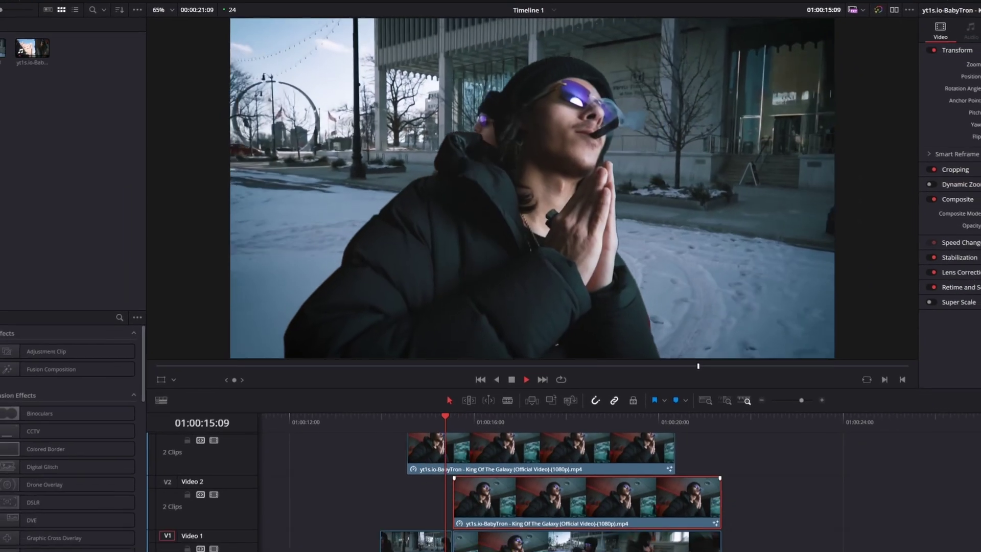
key("space")
left_click_drag(486, 492, 471, 492)
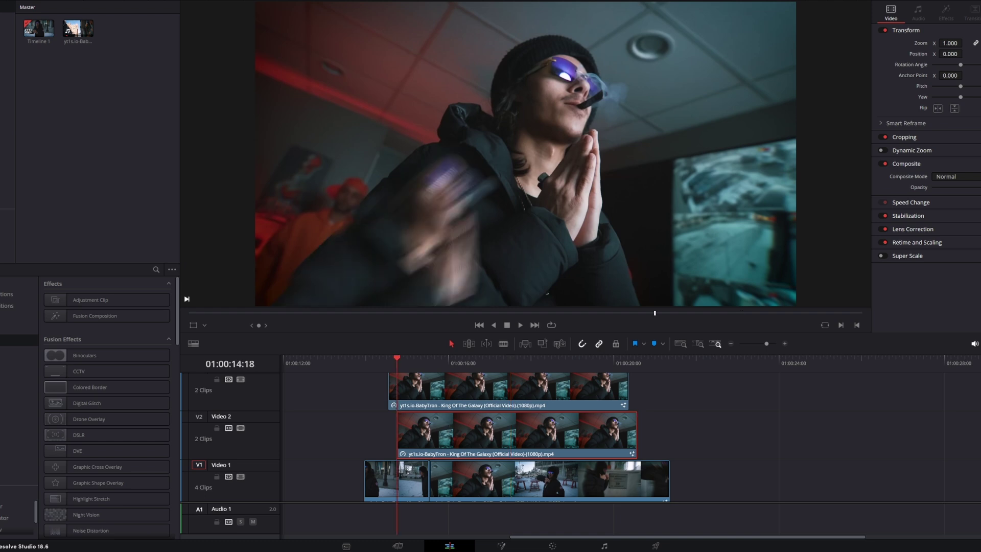
key("Left")
key("comma")
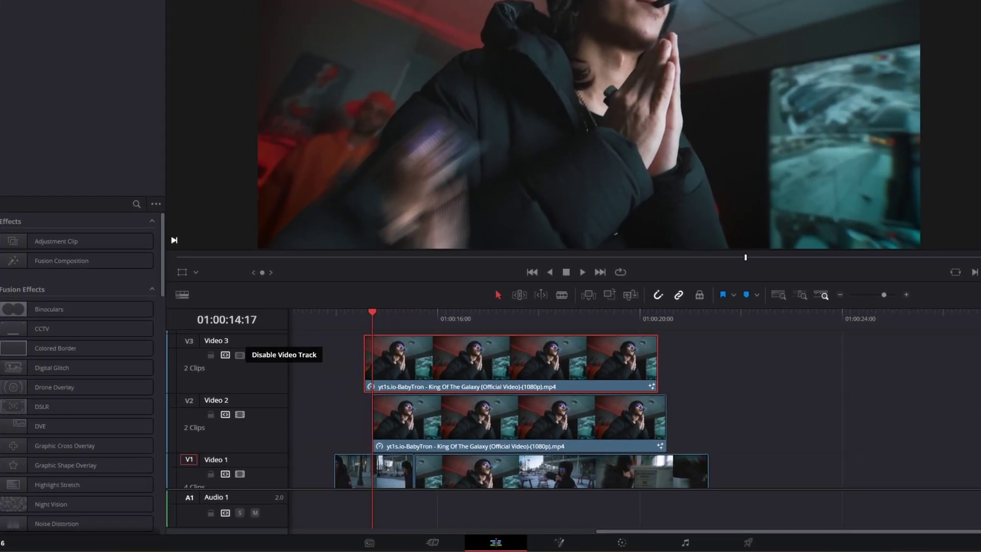
Disable the Video 3 track and add a Transform node to the Video 2 freeze frame's Fusion composition
left_click(241, 379)
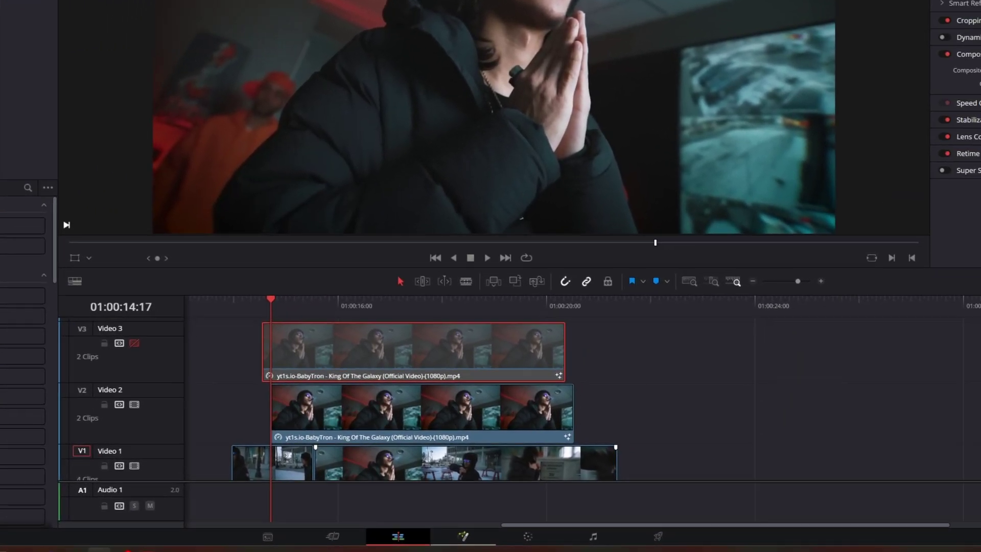
left_click(559, 542)
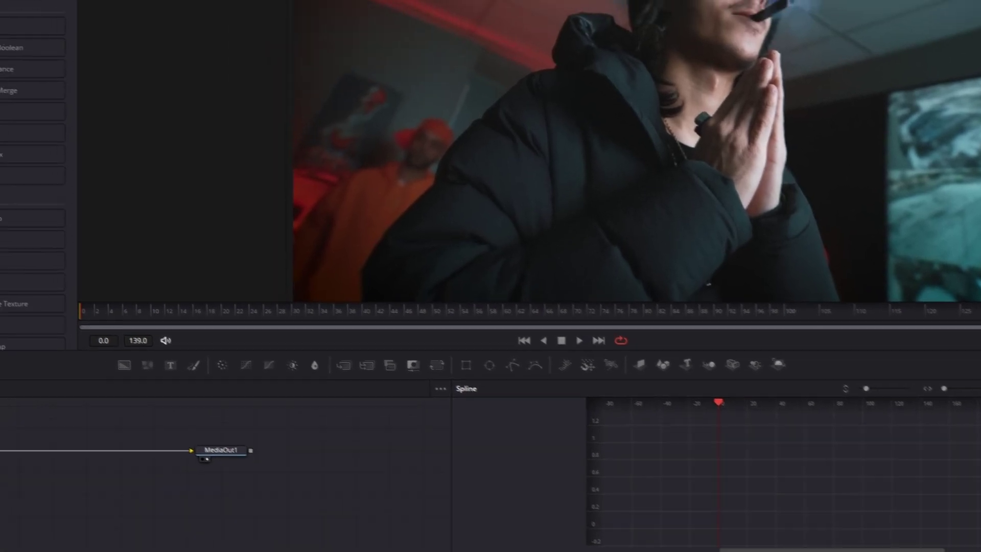
left_click_drag(469, 380, 58, 465)
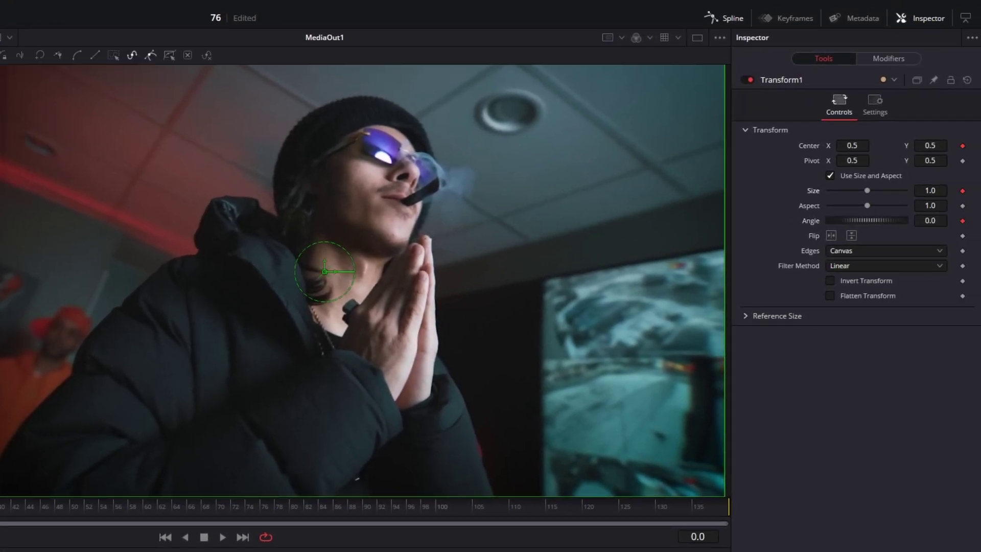
At frame 0, set the transform's size to 0.395 and angle to -20.4, and move its centre horizontally beyond the canvas's right edge
left_click_drag(929, 191, 872, 190)
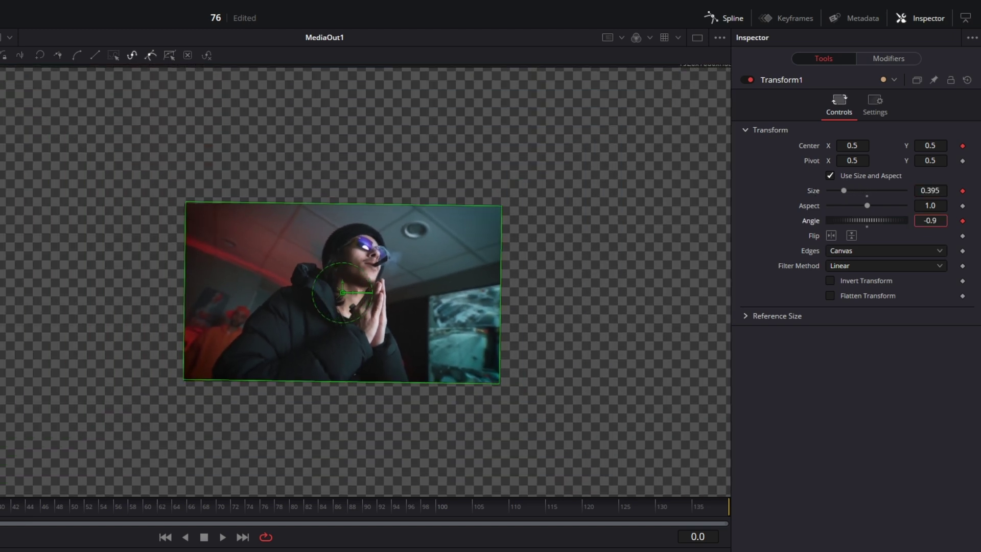
left_click_drag(928, 221, 895, 220)
left_click_drag(342, 292, 316, 286)
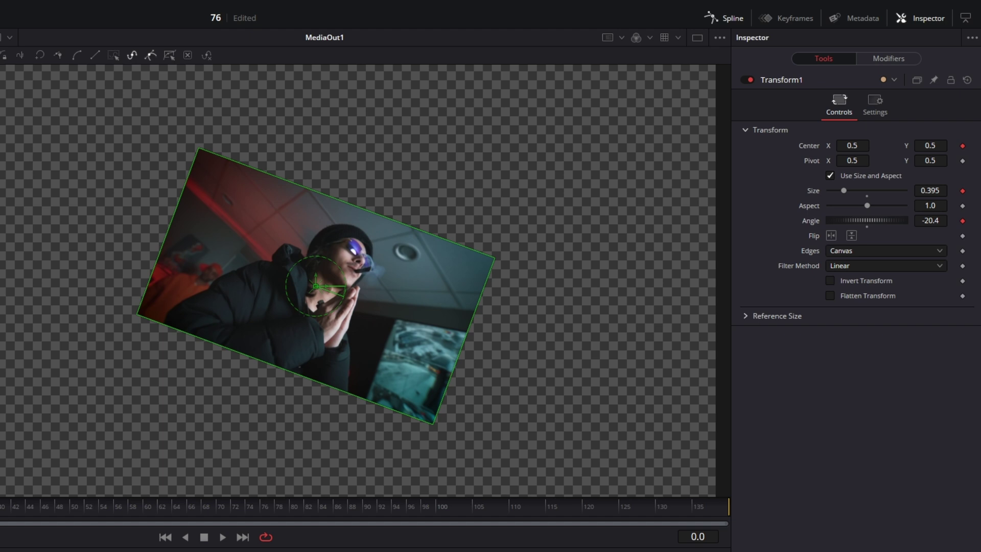
scroll(580, 213, "down", 2)
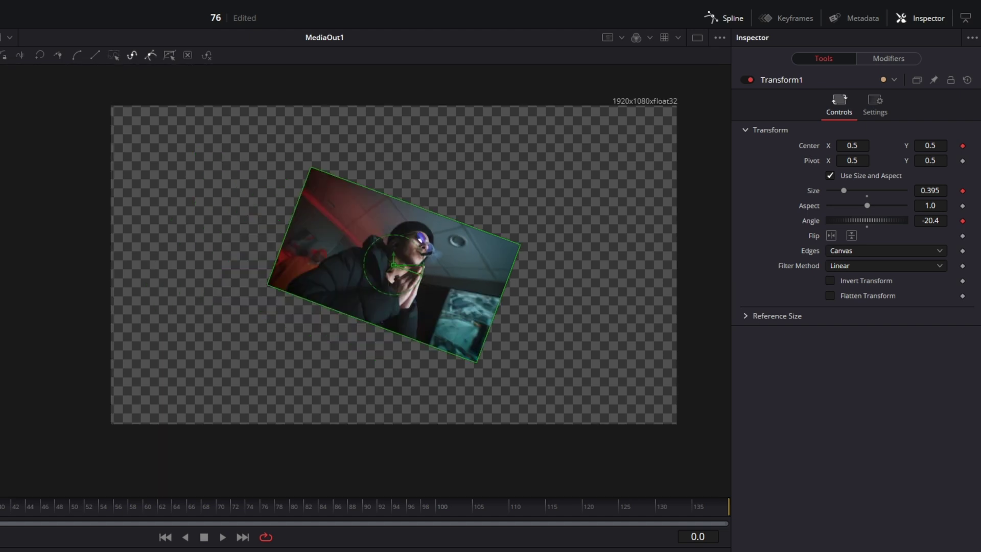
left_click_drag(852, 146, 887, 146)
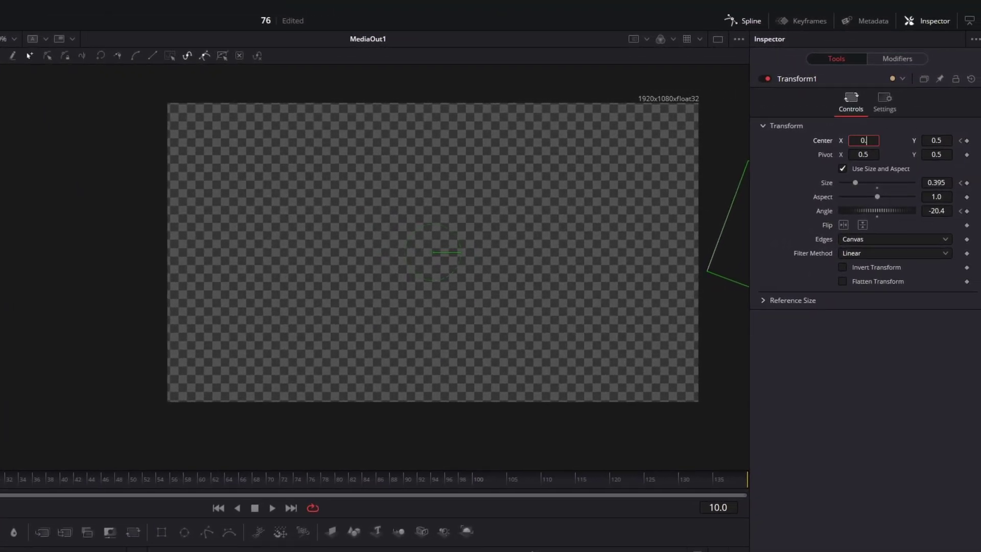
Keyframe the transform at frame 10 with centre X 0.5, angle 0 and size 0.589, and at frame 19 with size 1.0
left_click(864, 154)
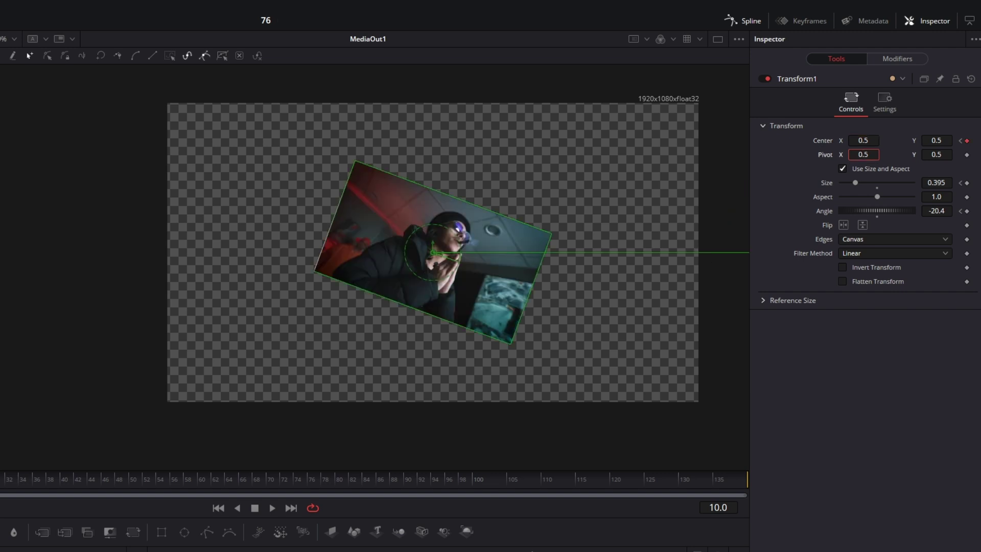
double_click(824, 211)
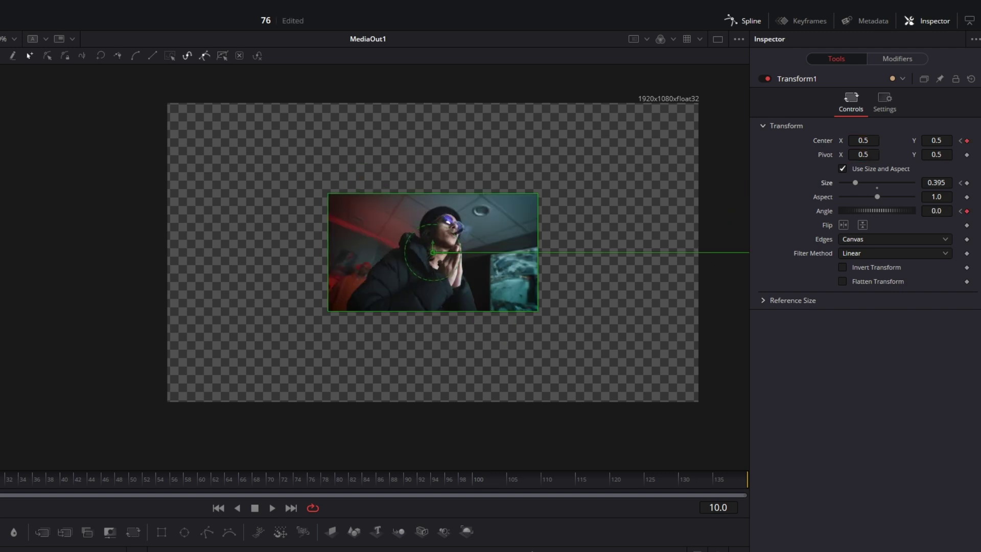
left_click_drag(936, 183, 956, 183)
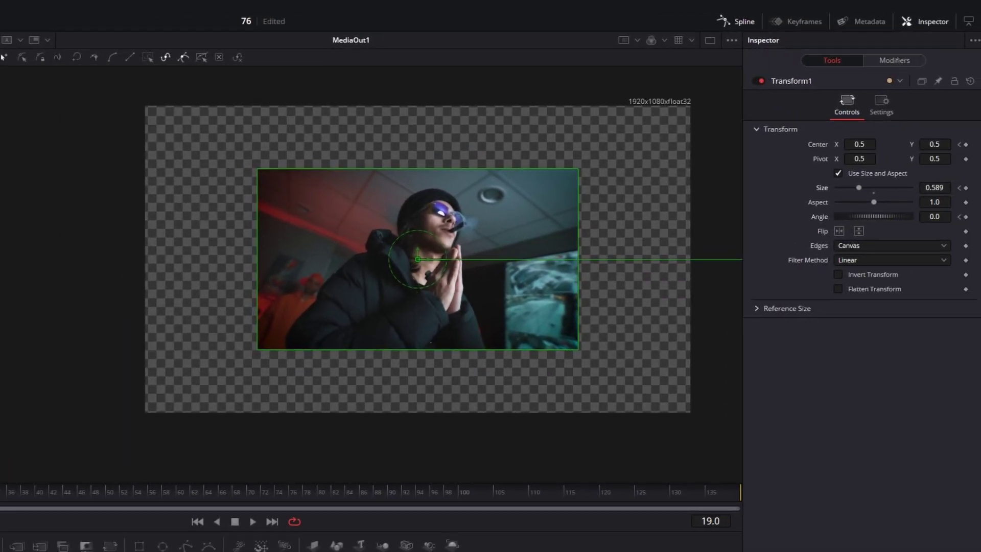
double_click(821, 188)
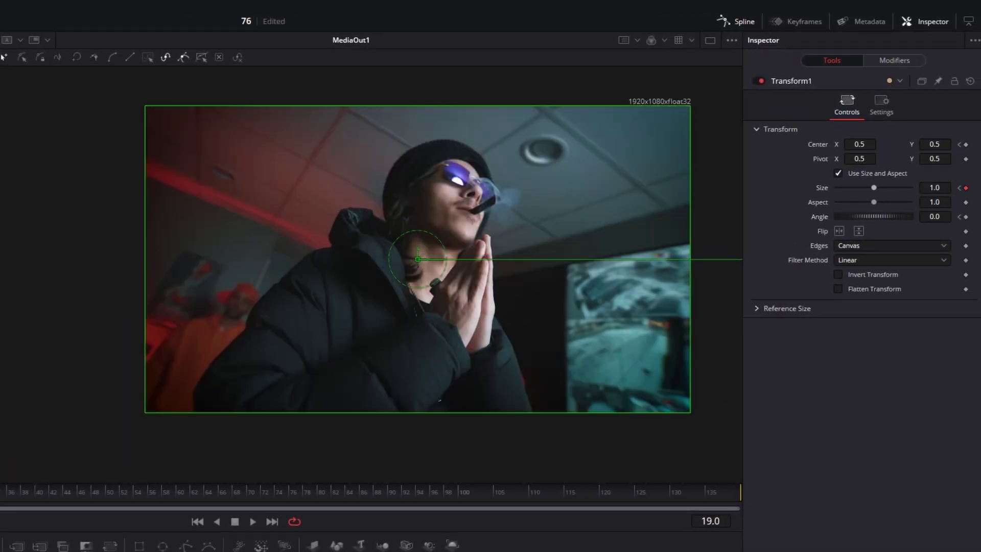
Enable motion blur on the background freeze frame's transform and increase the blur quality
left_click(881, 105)
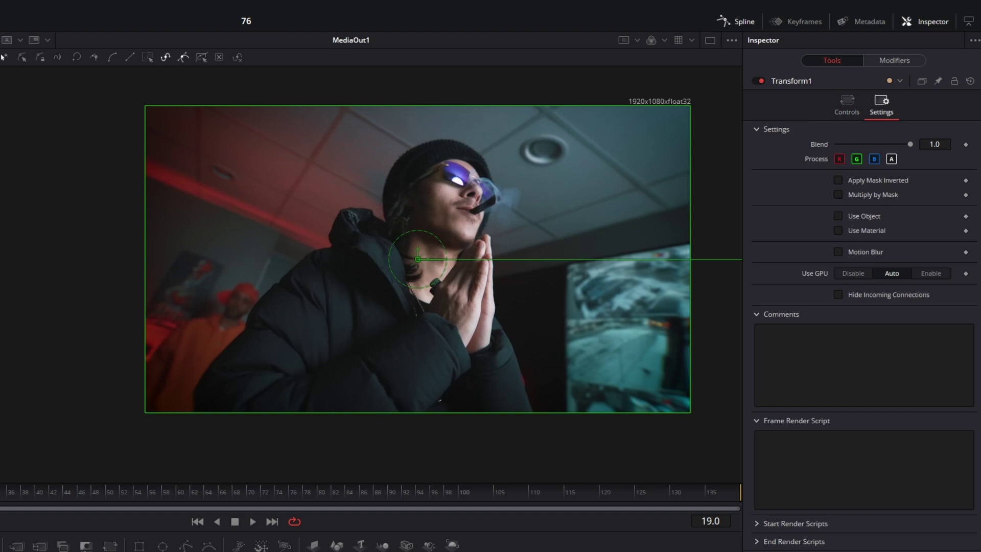
left_click(838, 251)
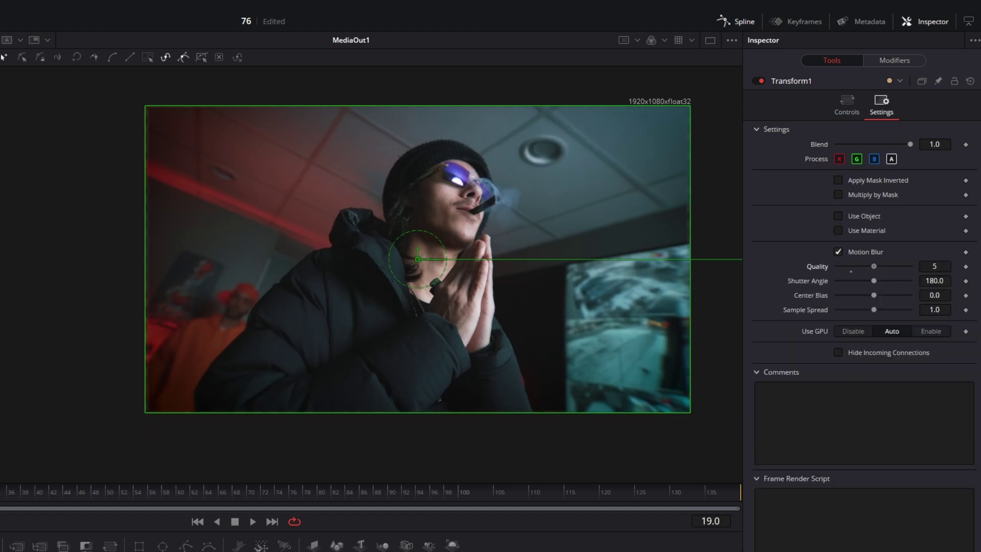
left_click_drag(873, 266, 880, 267)
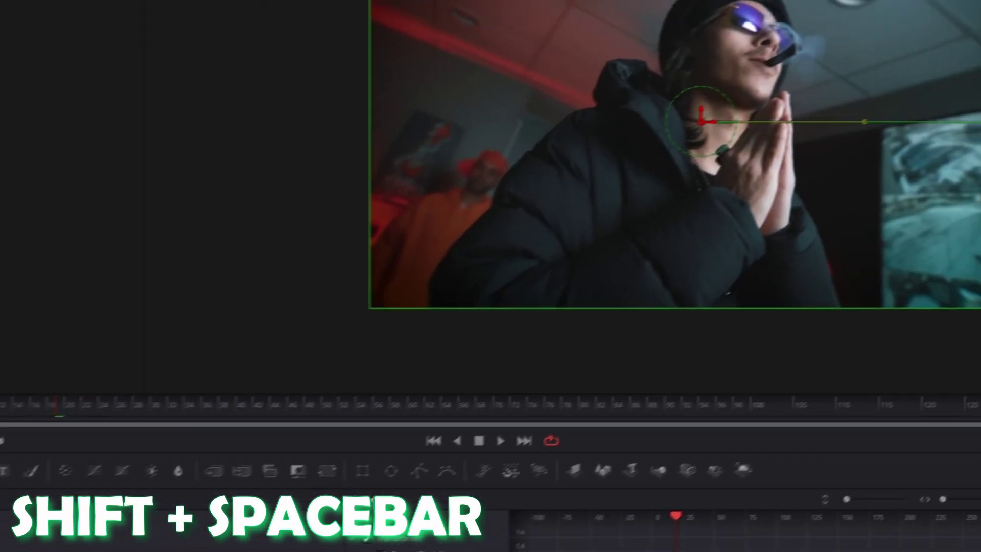
Add a Trails node after the background's transform with gain 0.8 and alpha gain 0.82, and return to frame 0
key("shift+space")
type("trails")
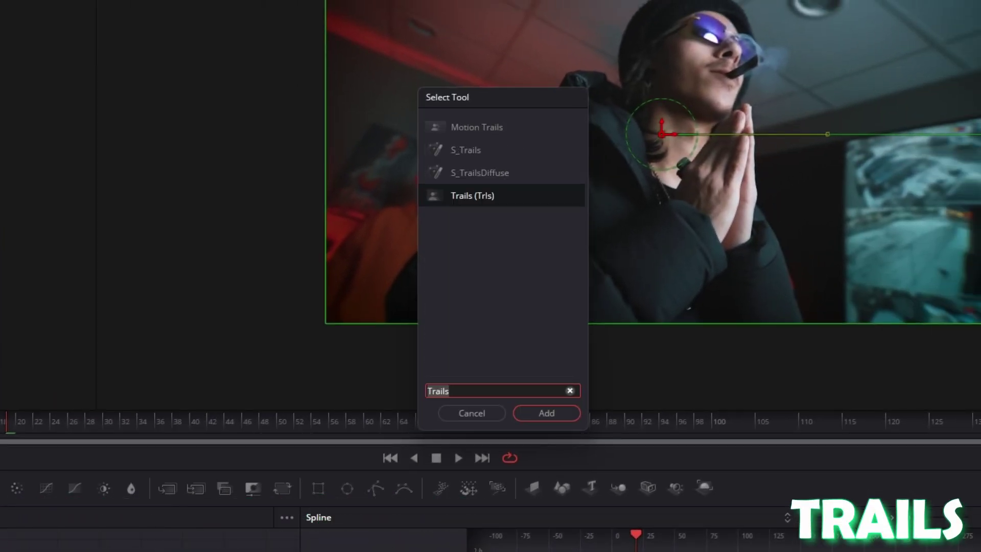
key("Return")
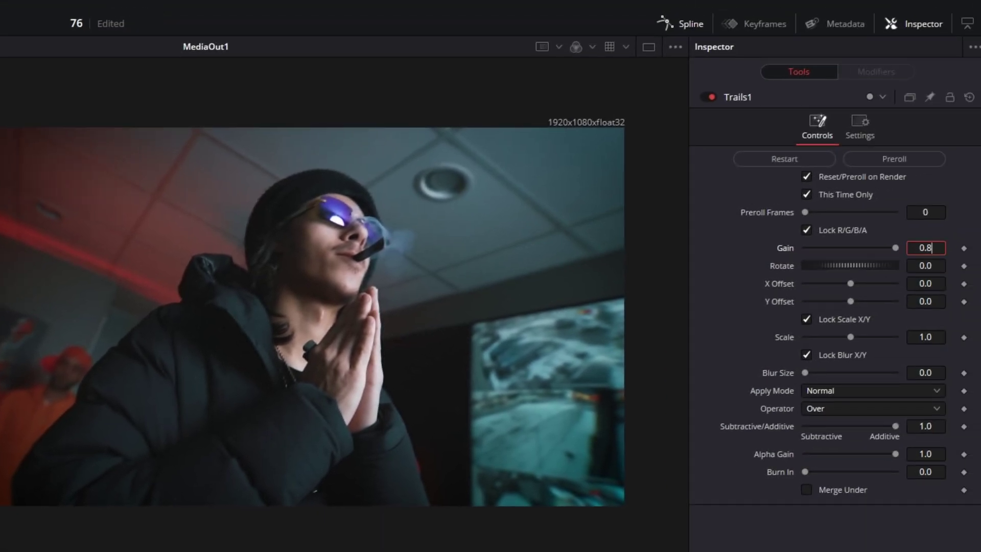
key("Return")
double_click(925, 455)
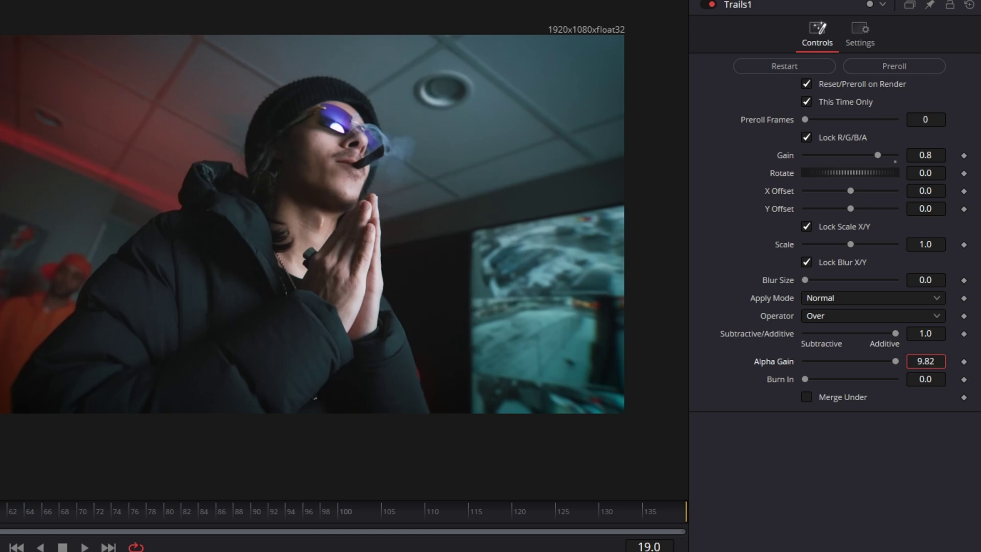
left_click(925, 334)
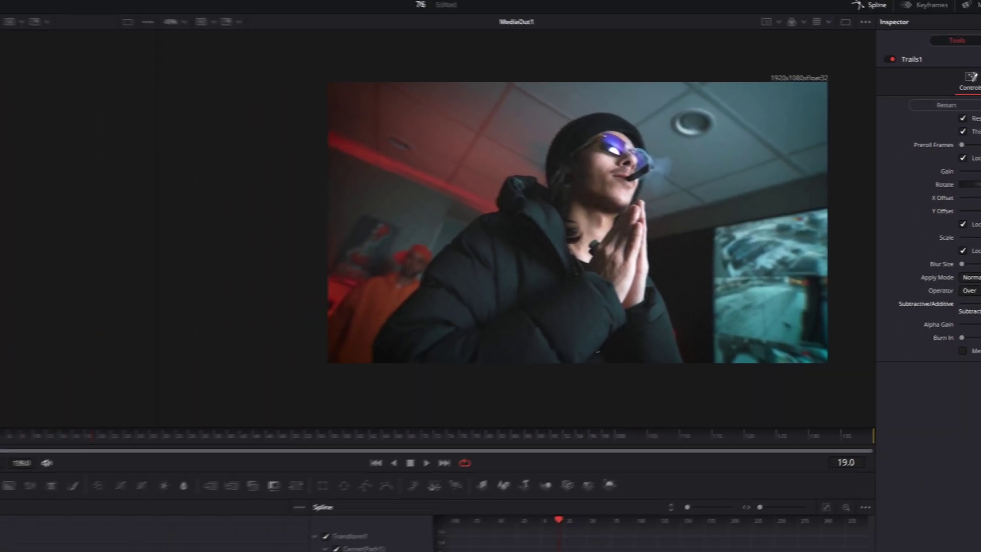
left_click_drag(603, 549, 588, 548)
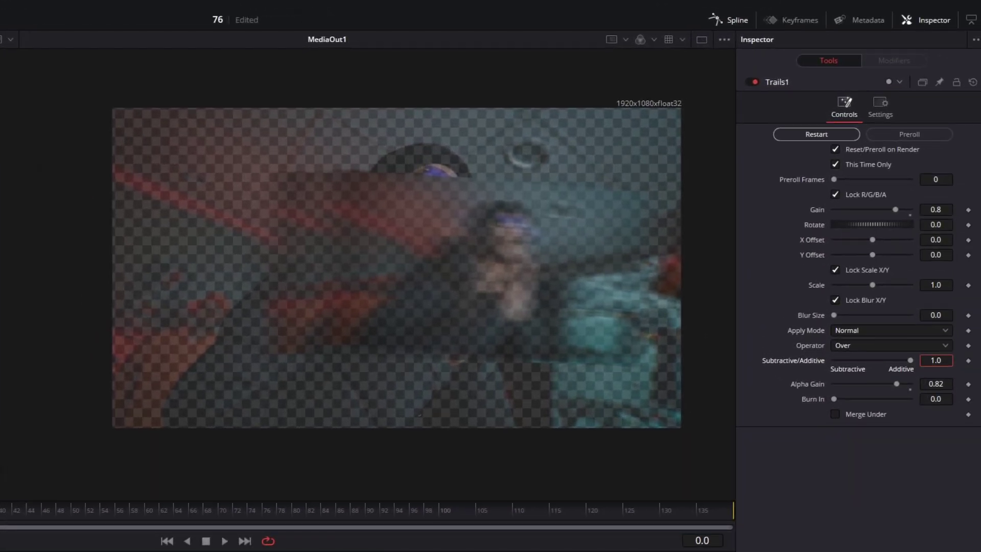
left_click(970, 111)
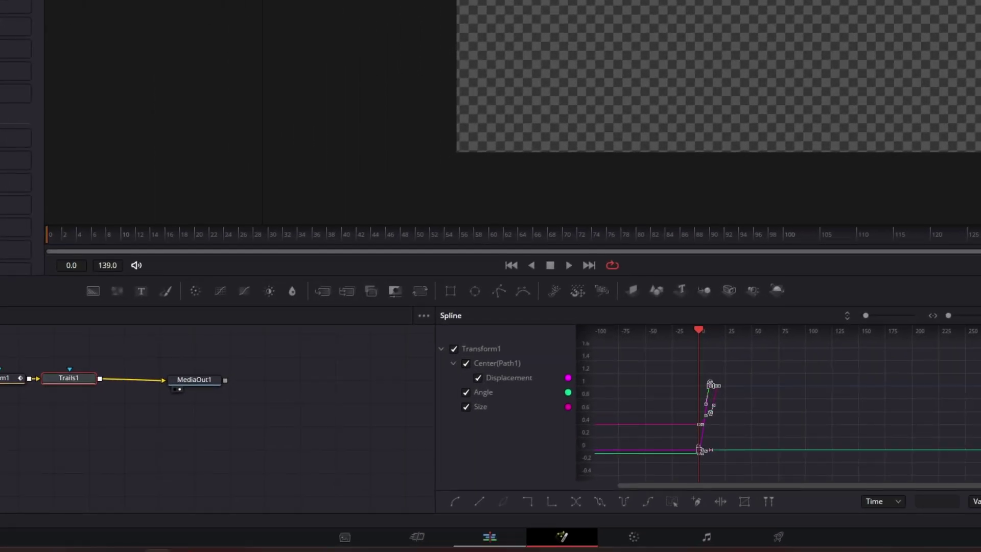
Re-enable the Video 3 track on the edit timeline, trim both freeze frames to end at 01:00:15:13, and play the result
left_click(489, 536)
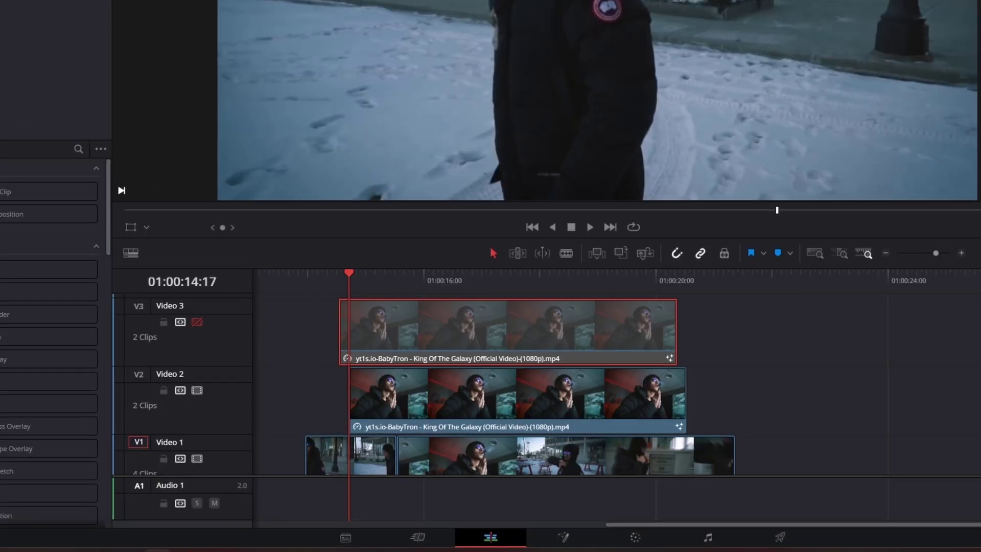
left_click(200, 323)
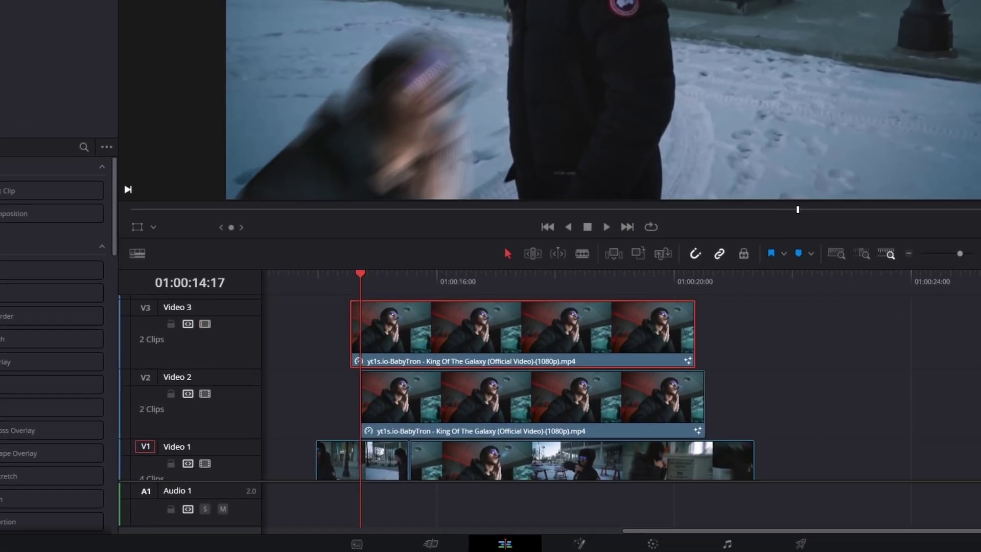
left_click_drag(356, 272, 394, 274)
key("space")
left_click_drag(939, 419, 530, 332)
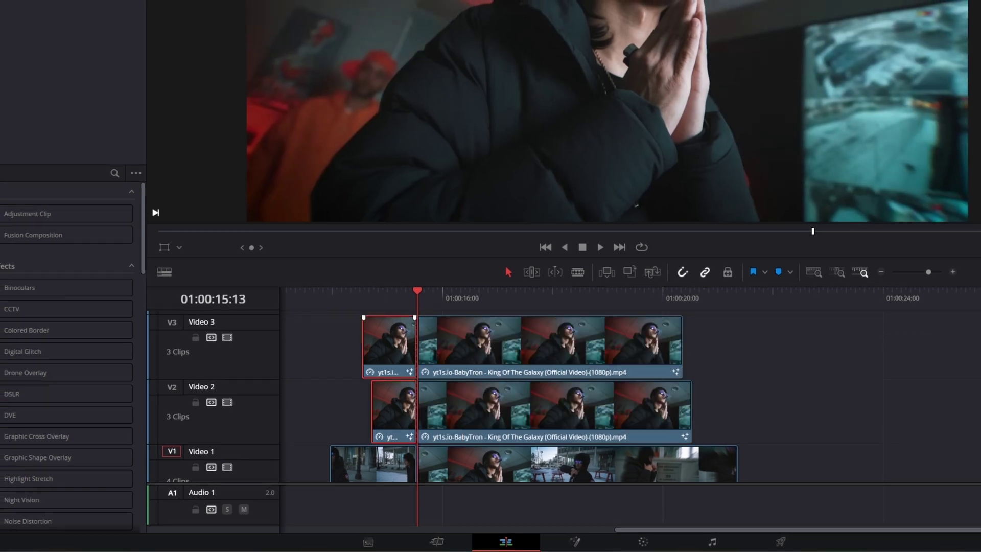
key("Delete")
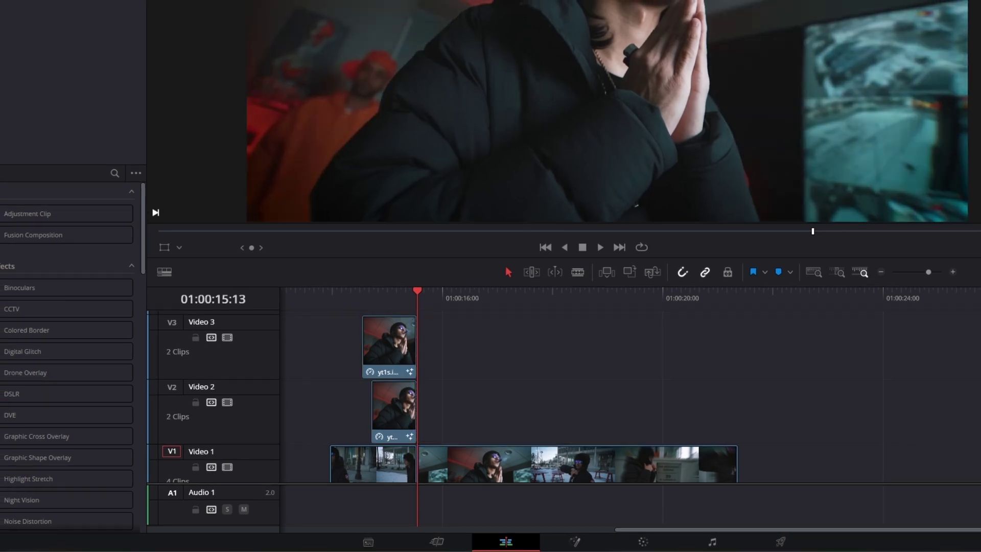
key("space")
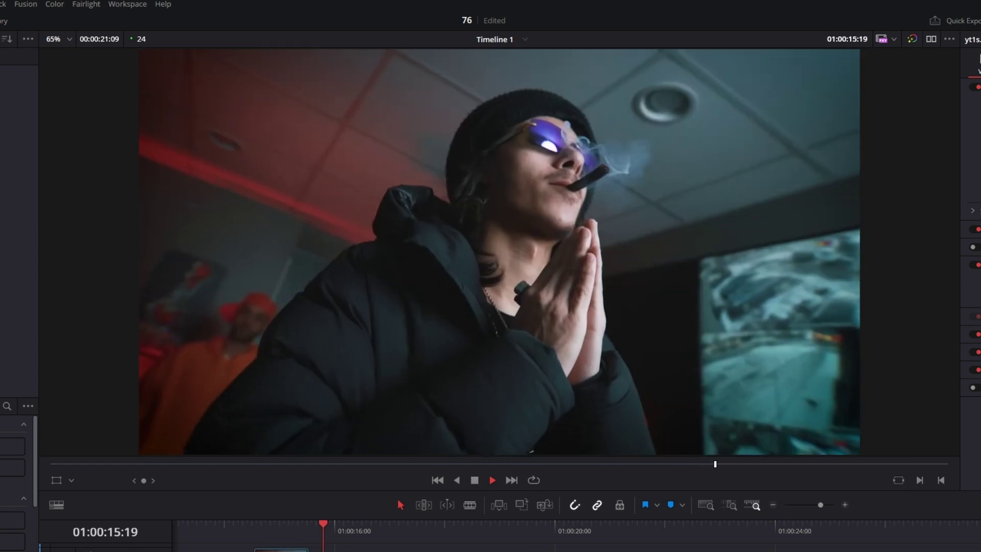
key("space")
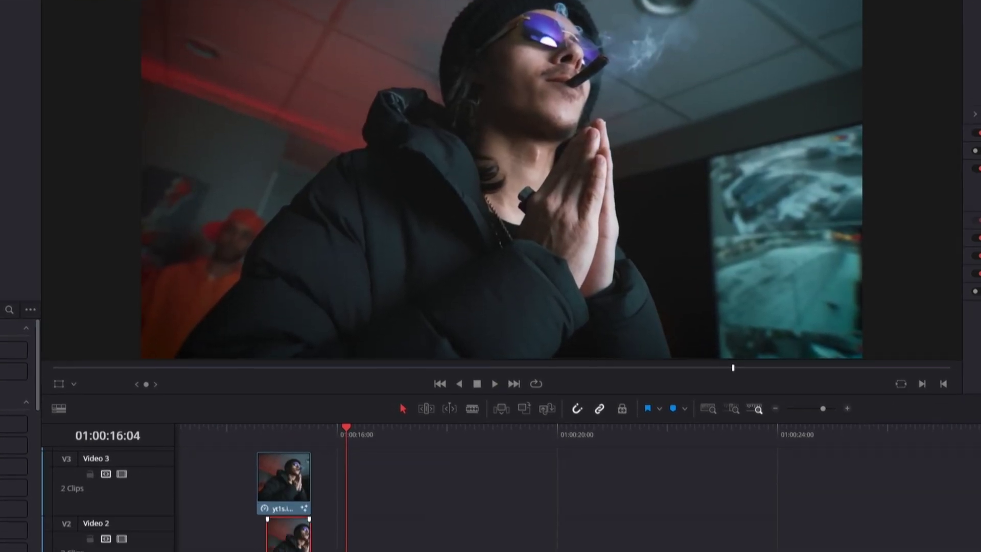
Try starting the Video 2 freeze frame at 01:00:15:08, move it back beneath the Video 3 clip, and play the transition
left_click_drag(293, 545, 328, 546)
left_click(323, 429)
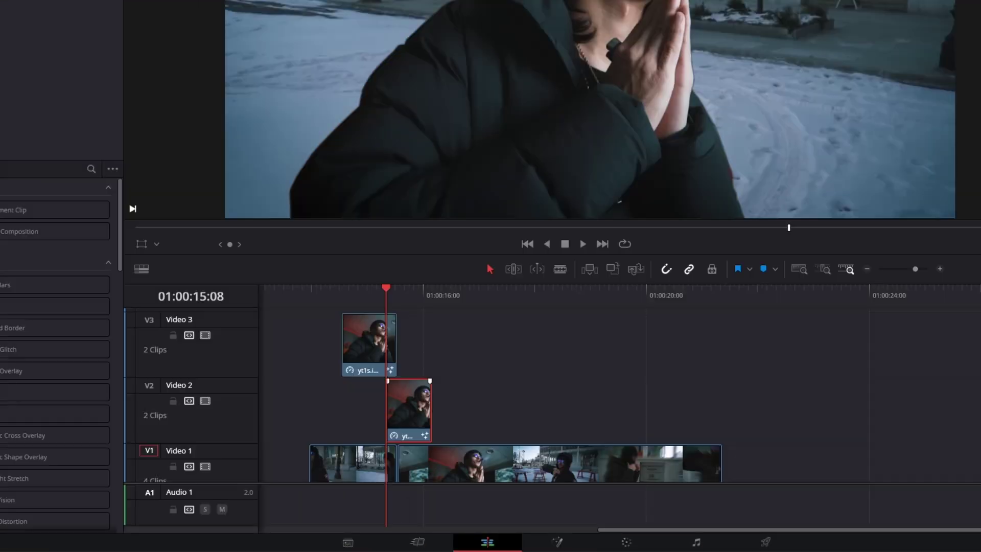
left_click(323, 294)
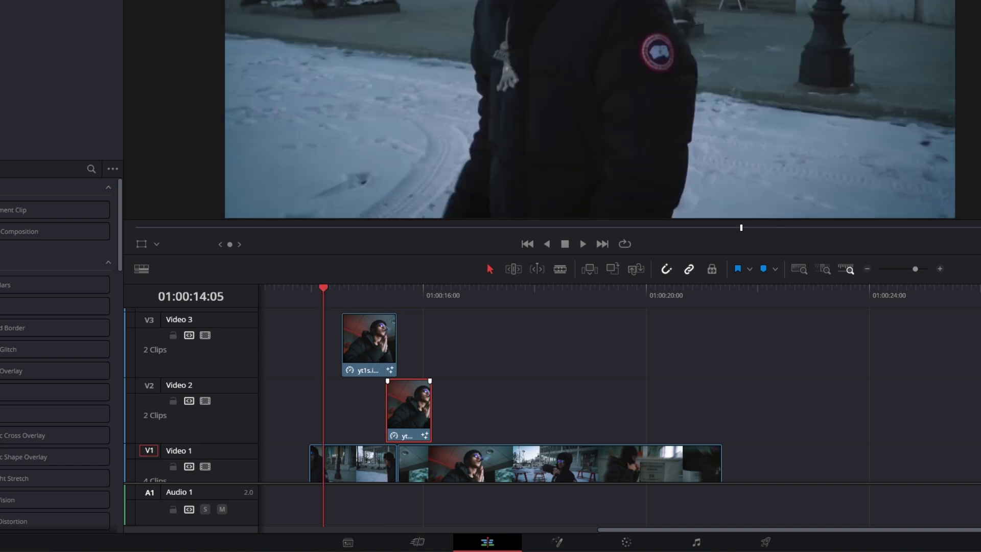
left_click_drag(407, 405, 372, 404)
key("space")
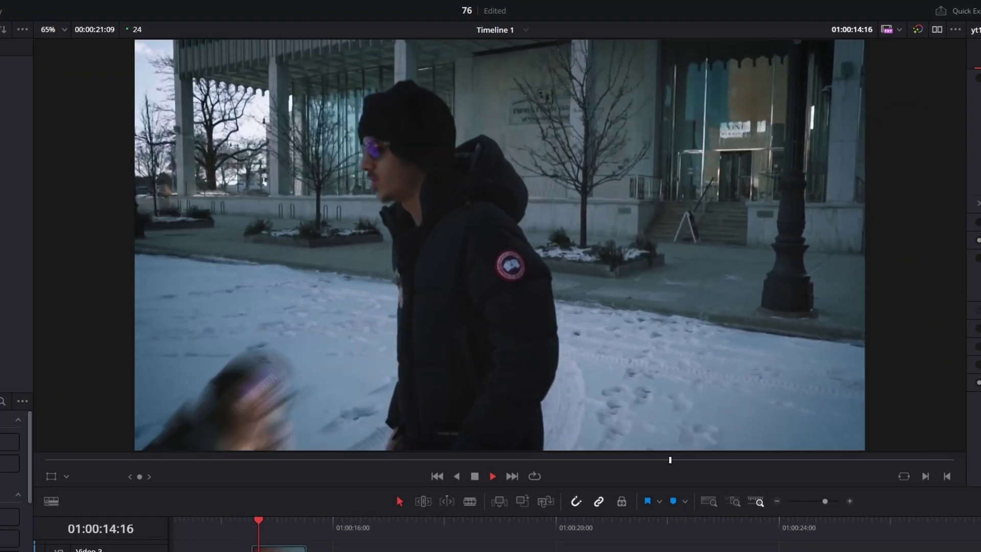
key("space")
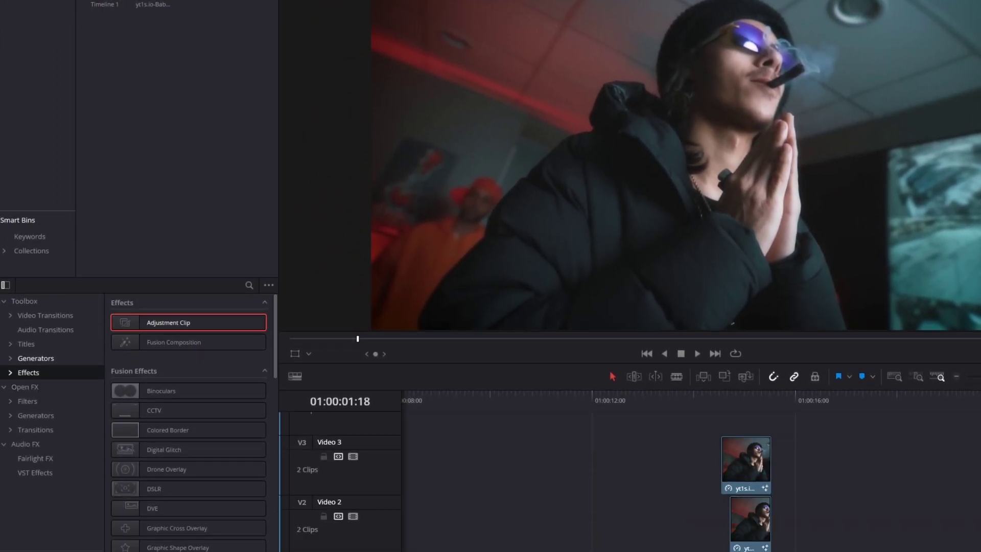
Place an adjustment clip on Video 4 above the freeze frames from 01:00:15:01 and add a Glow node to its Fusion composition
left_click_drag(167, 318, 730, 414)
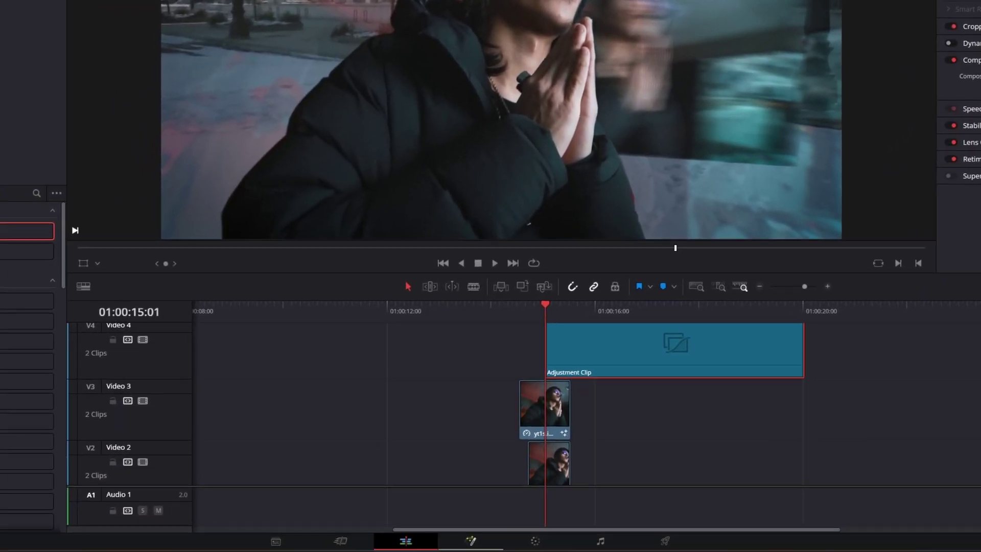
left_click(470, 541)
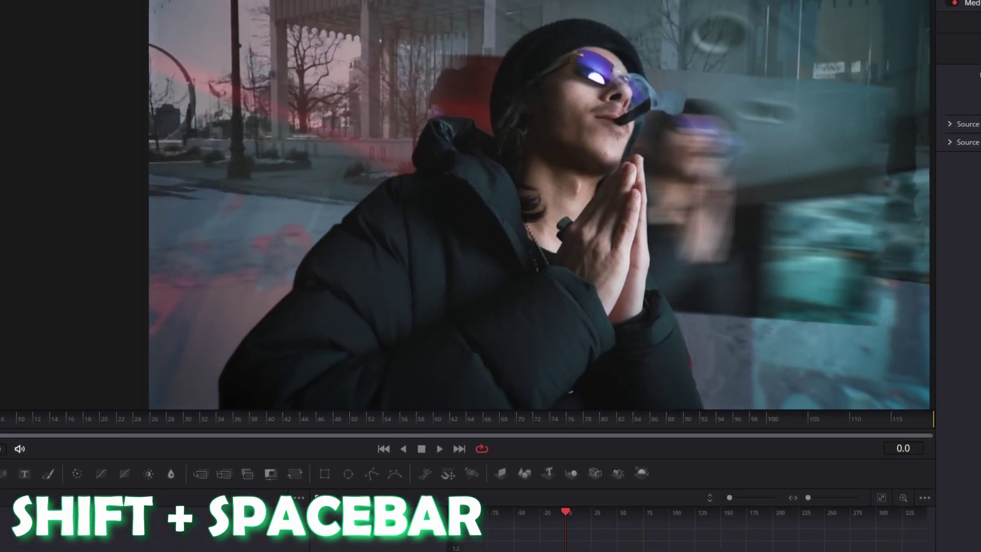
key("shift+space")
type("Trails")
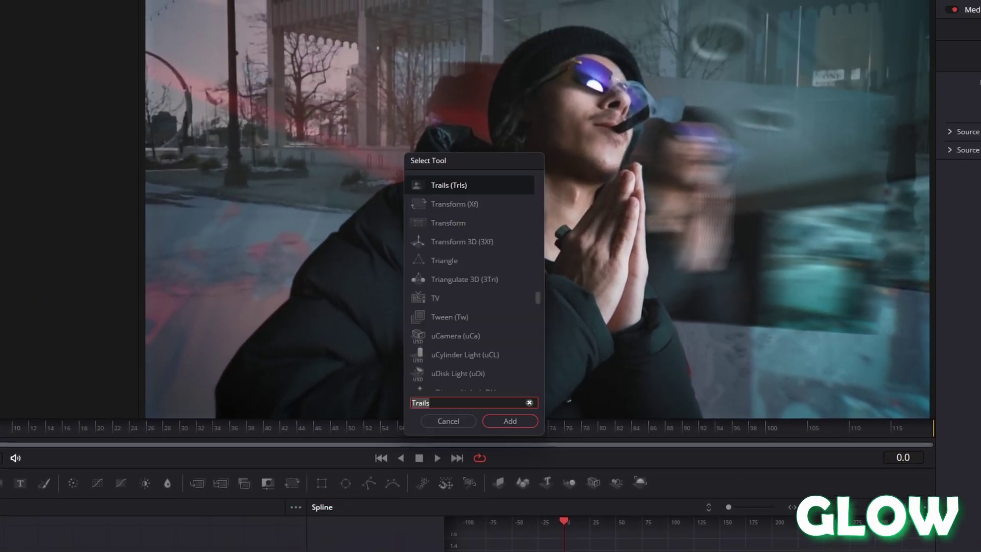
key("Return")
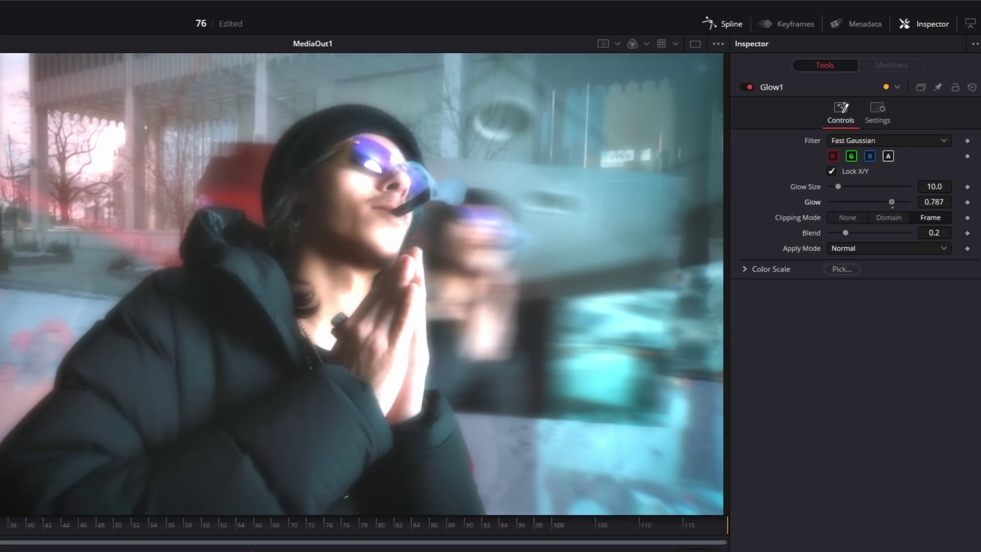
Keyframe the adjustment clip's glow at 0.0 on frame 0 and at 0.787 on frame 5
left_click_drag(892, 203, 829, 202)
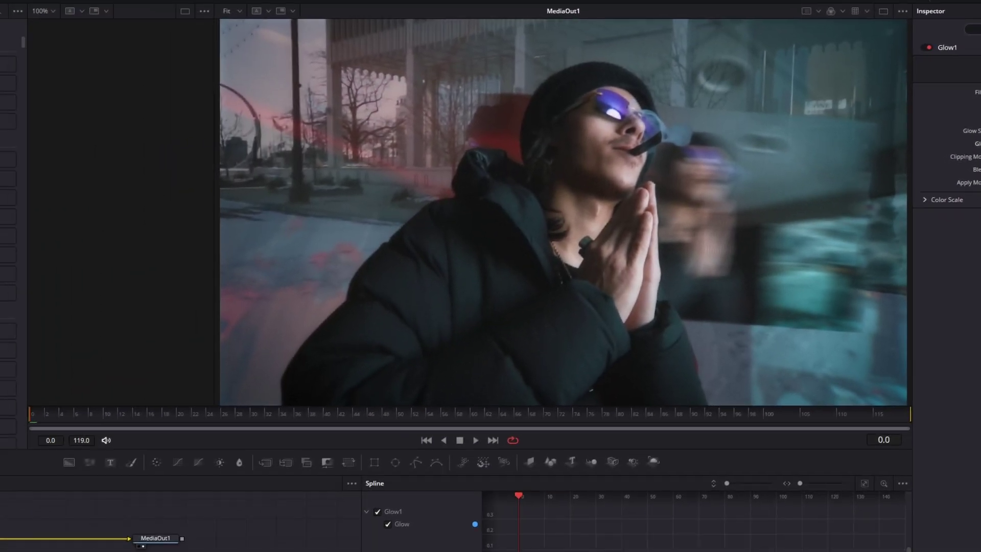
left_click(67, 414)
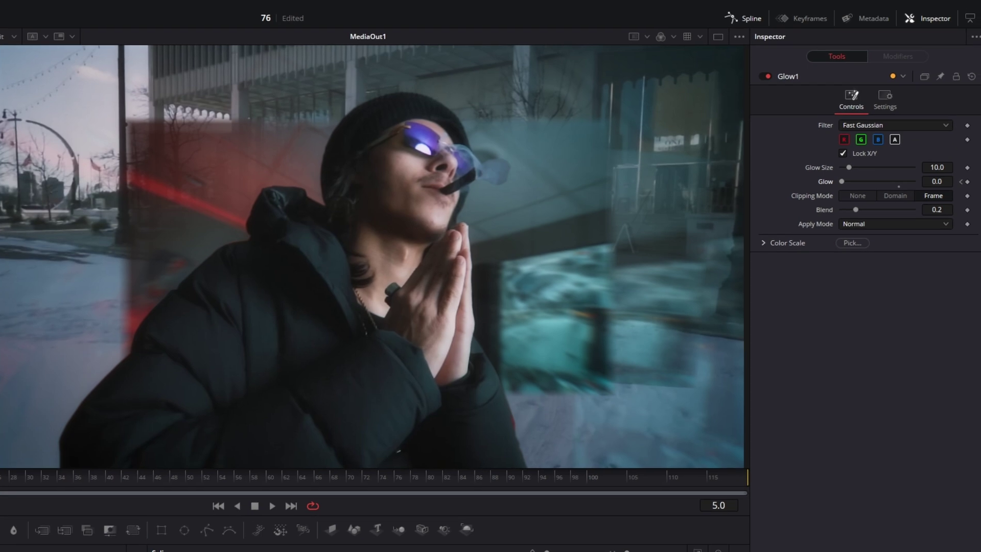
left_click(898, 186)
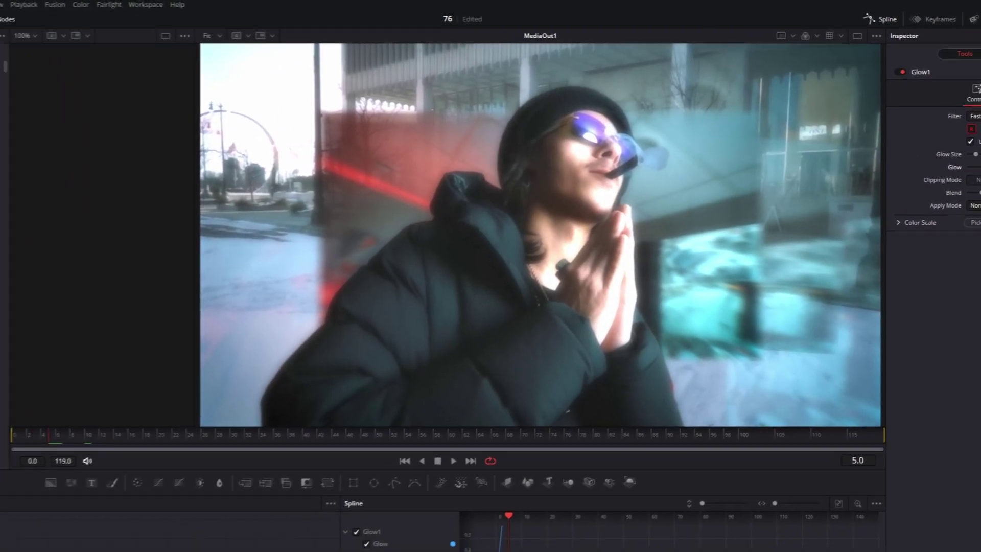
Add a keyframe at frame 10 that lowers the glow to 0.15
left_click_drag(75, 430, 103, 430)
key("Right")
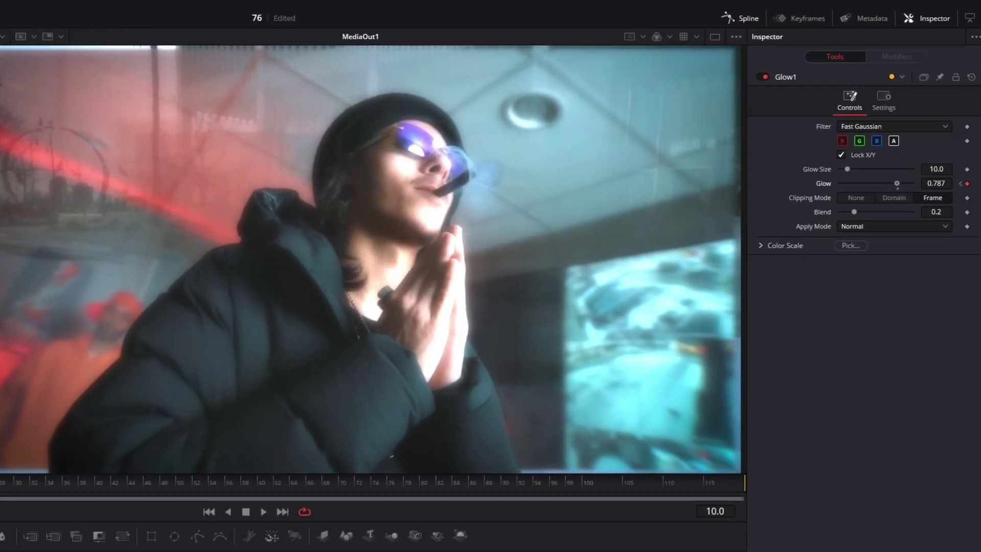
left_click_drag(897, 183, 864, 184)
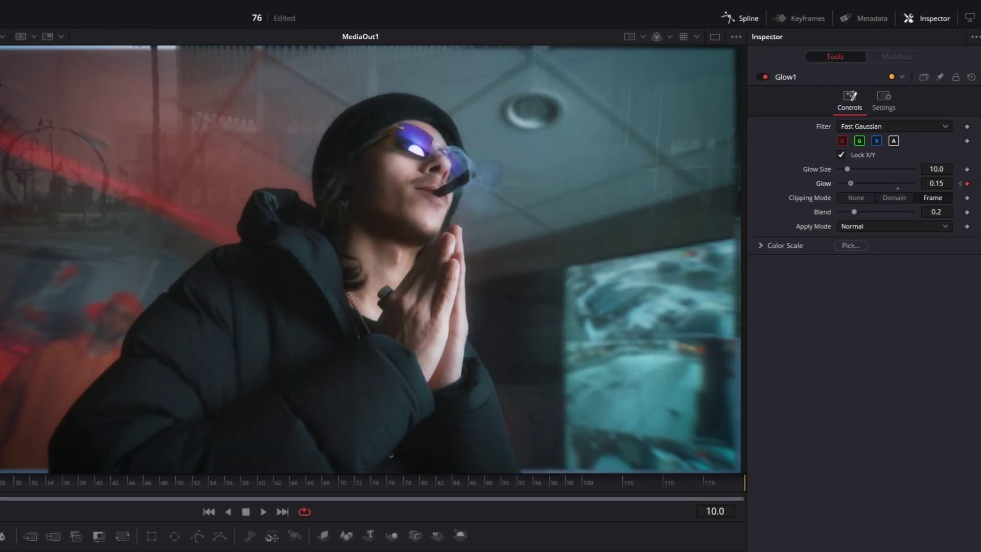